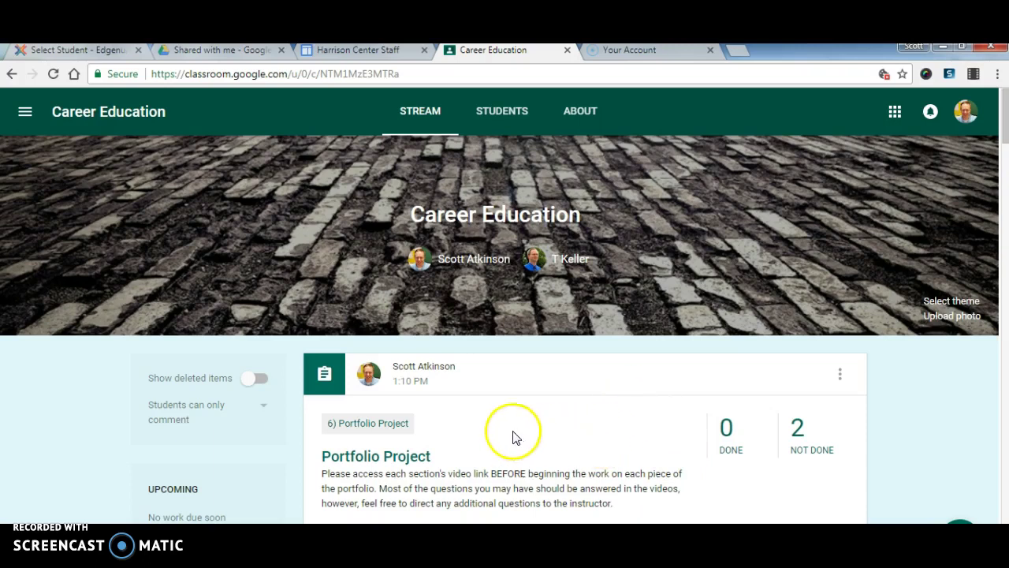
# Show only the "4) Career Cruising" topic, review its assignment instructions and attachments, and return to the class stream
pyautogui.scroll(-2, 510, 433)
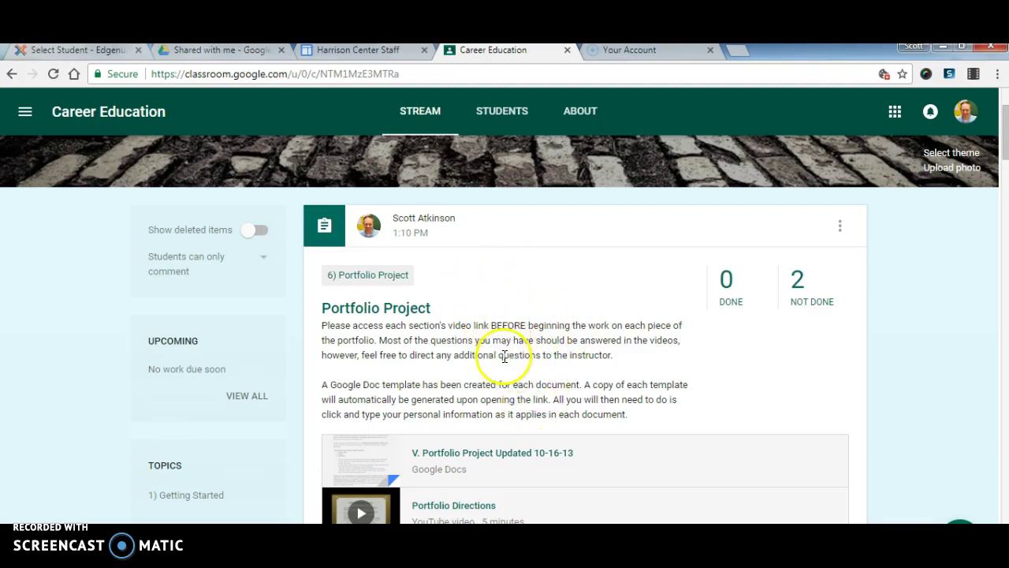
pyautogui.scroll(-2, 500, 354)
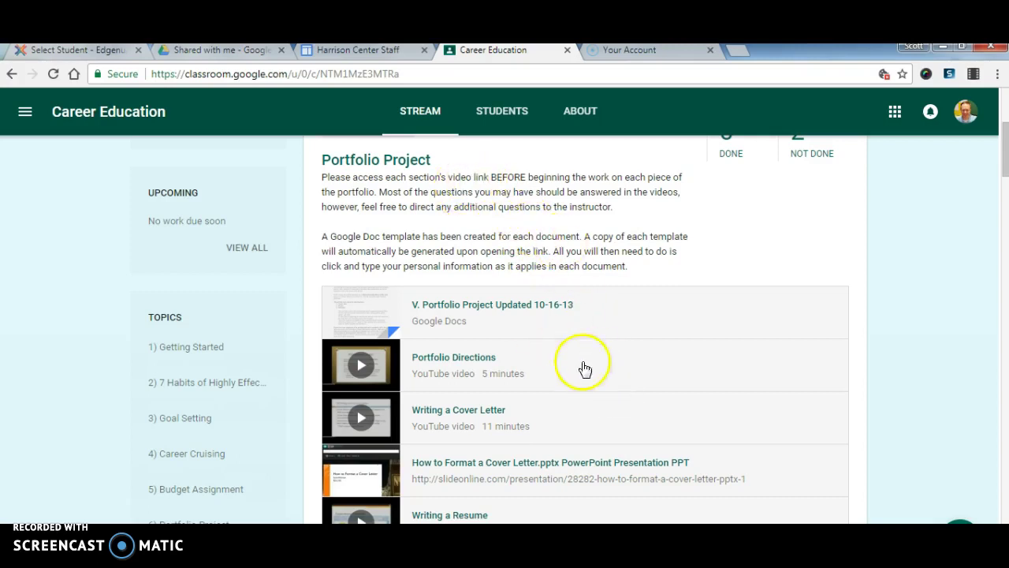
pyautogui.scroll(-2, 544, 325)
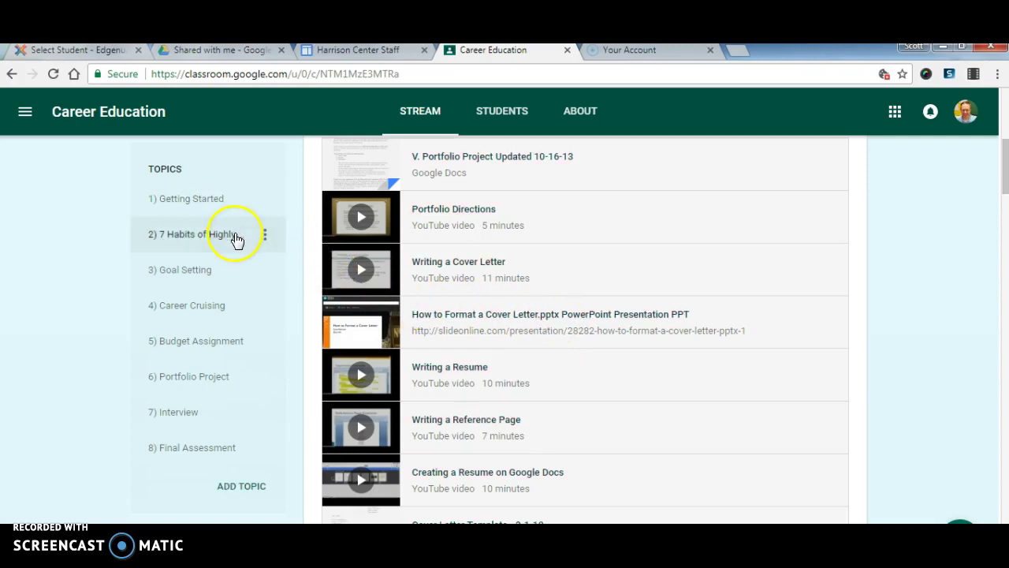
pyautogui.click(199, 313)
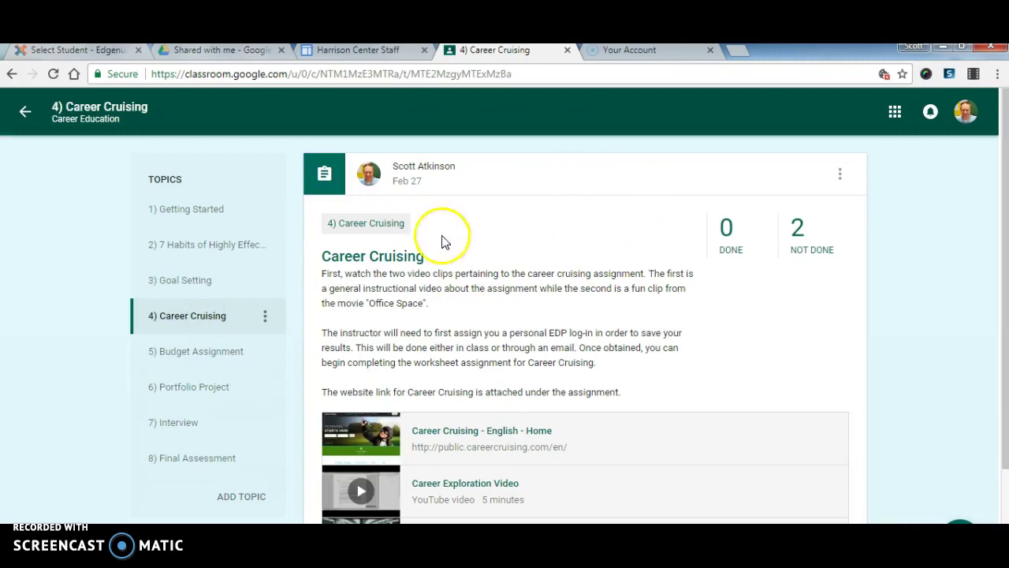
pyautogui.click(546, 330)
pyautogui.scroll(-2, 552, 320)
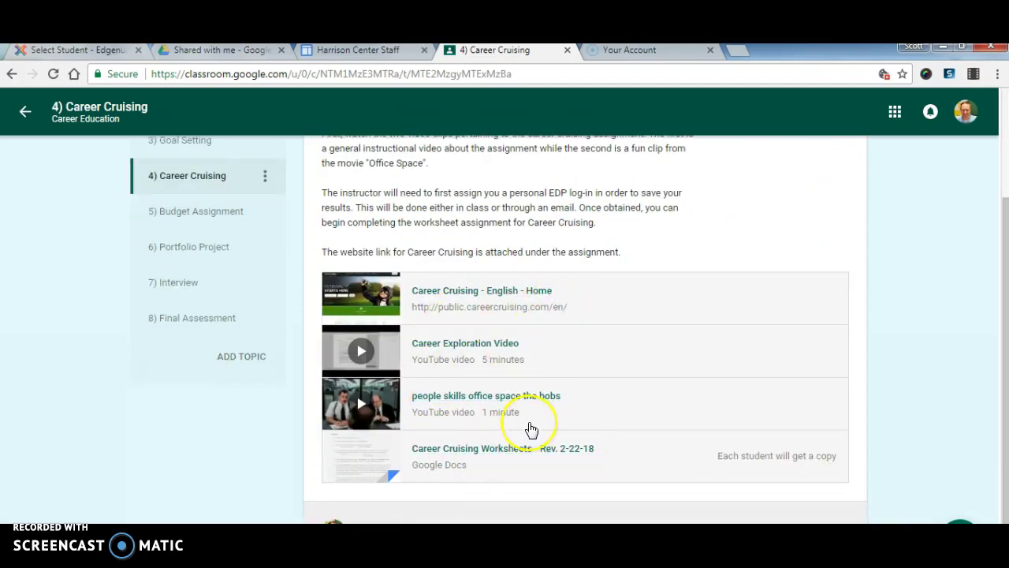
pyautogui.scroll(2, 530, 430)
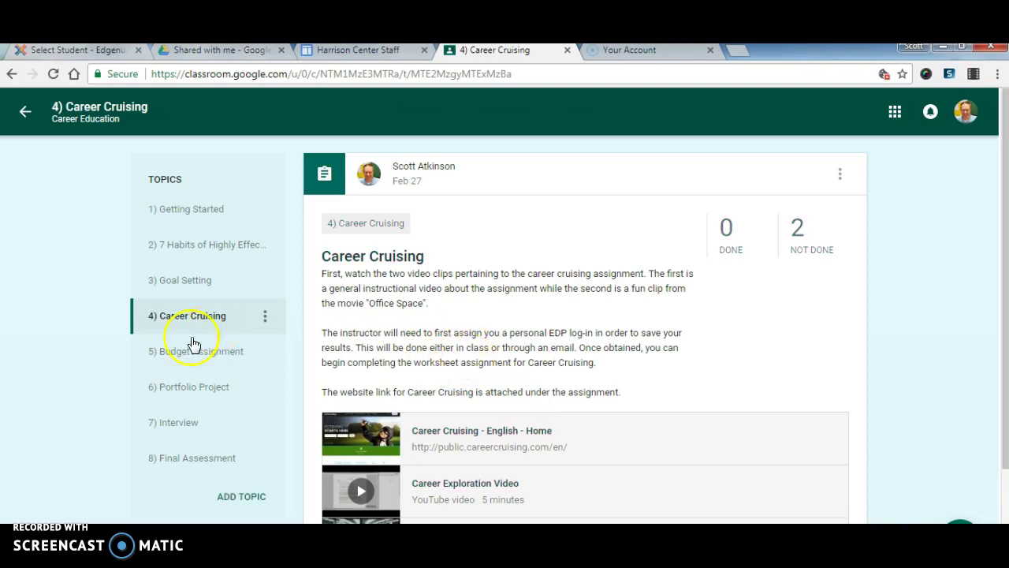
pyautogui.click(26, 117)
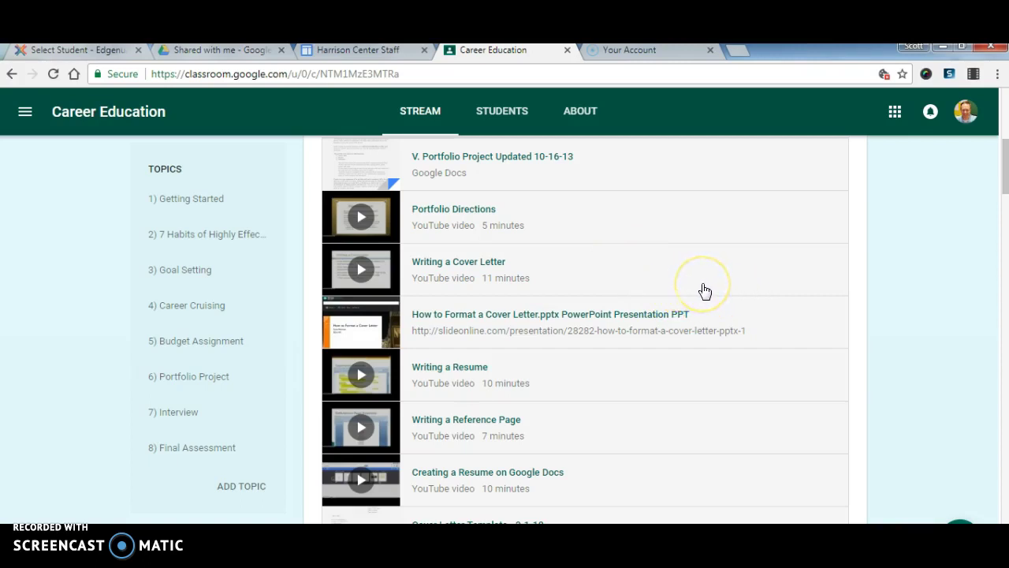
# Examine the Portfolio Project post's attachments, from the instructional videos to the cover letter, resume and references page templates
pyautogui.scroll(-1, 705, 292)
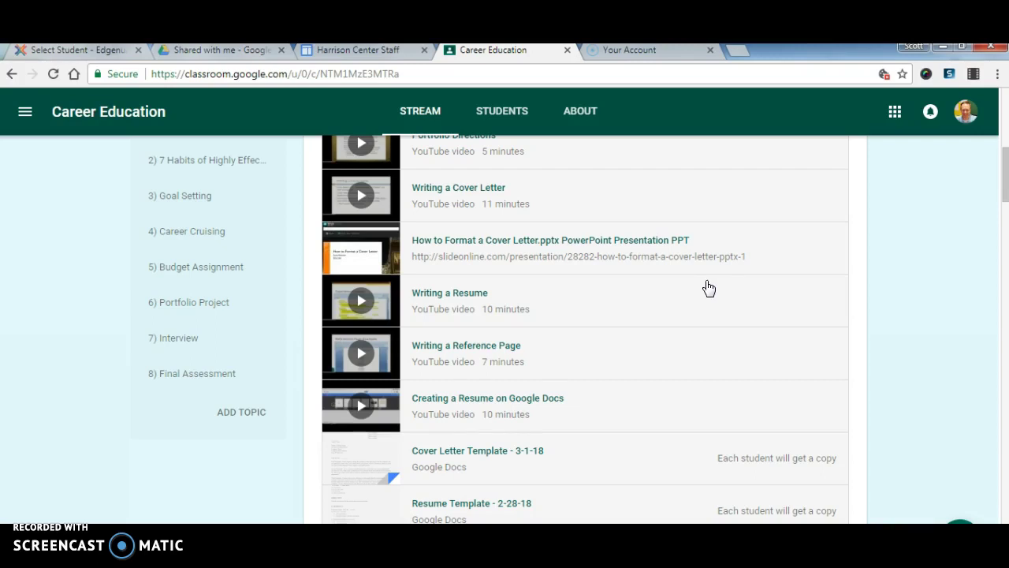
pyautogui.scroll(2, 646, 286)
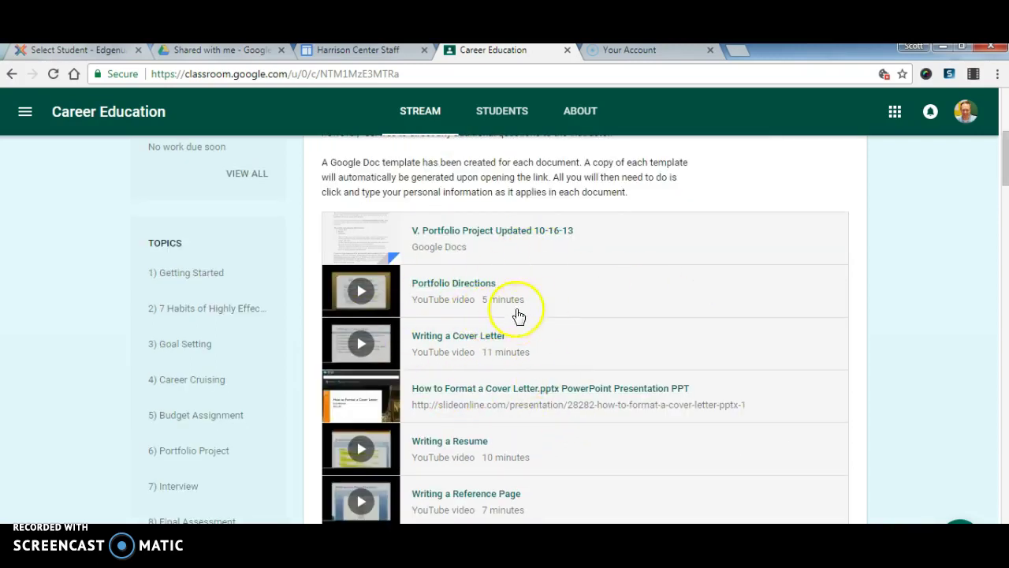
pyautogui.scroll(-1, 631, 288)
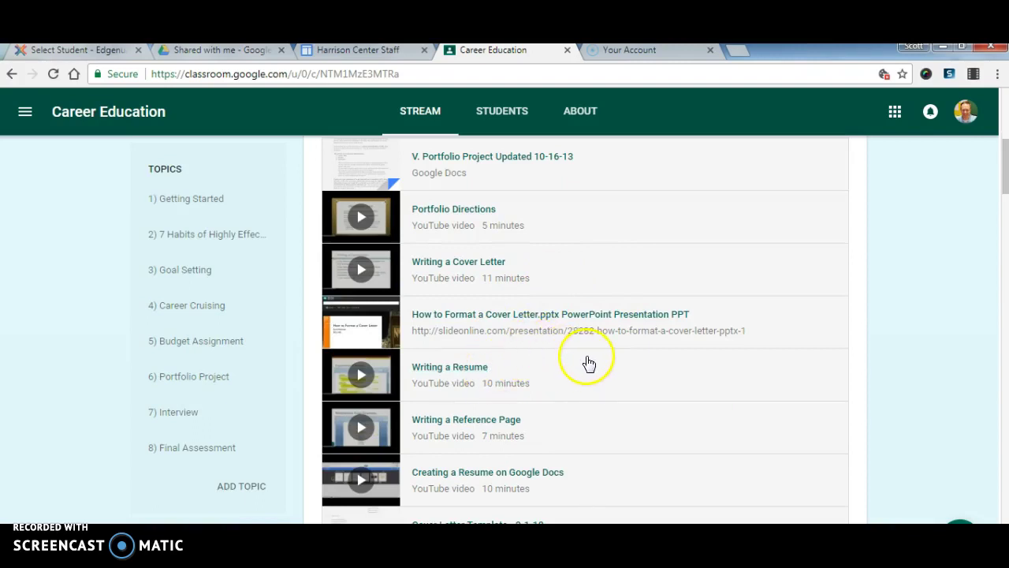
pyautogui.scroll(-2, 587, 361)
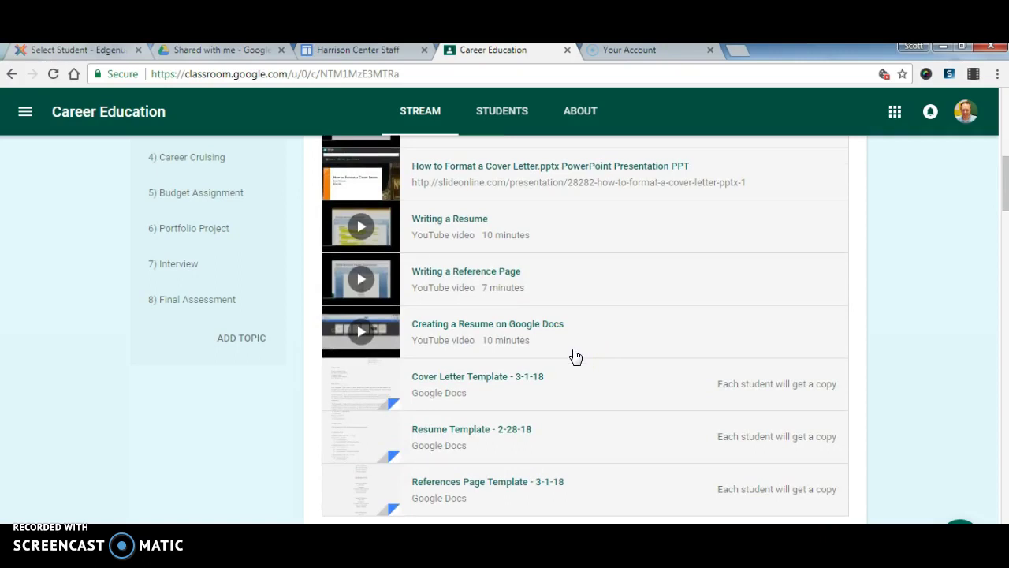
pyautogui.click(552, 385)
pyautogui.click(593, 380)
pyautogui.click(620, 377)
pyautogui.click(589, 379)
pyautogui.scroll(-1, 625, 305)
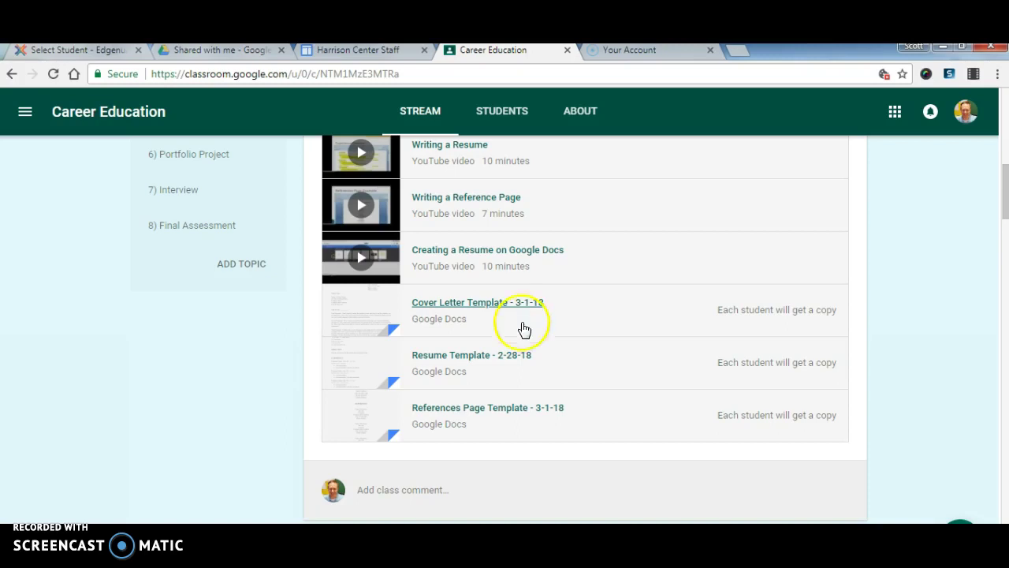
# Open the "Resume Template - 2-28-18" document from the Portfolio Project post, look through all its sections and close it
pyautogui.click(487, 361)
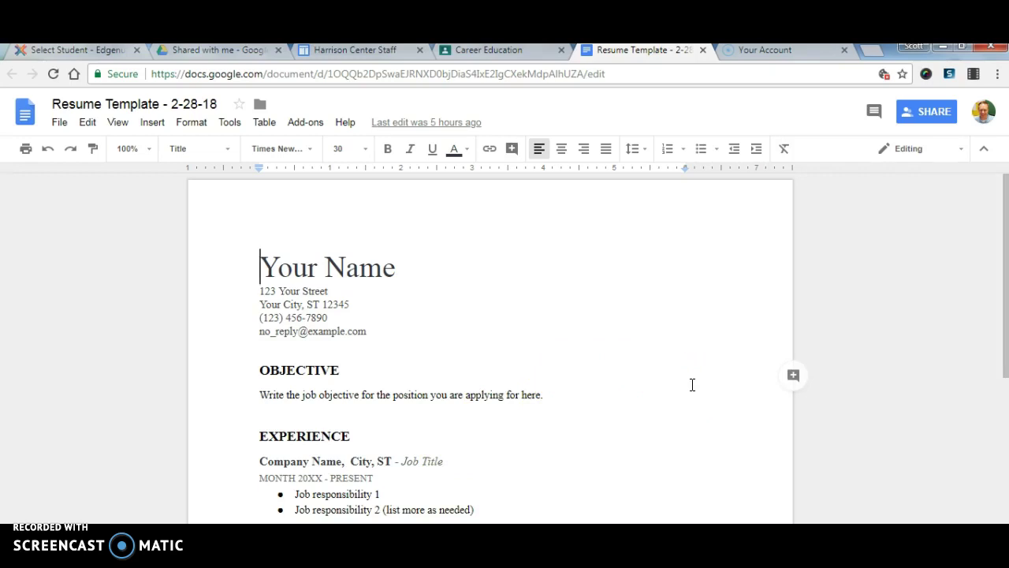
pyautogui.scroll(-2, 692, 384)
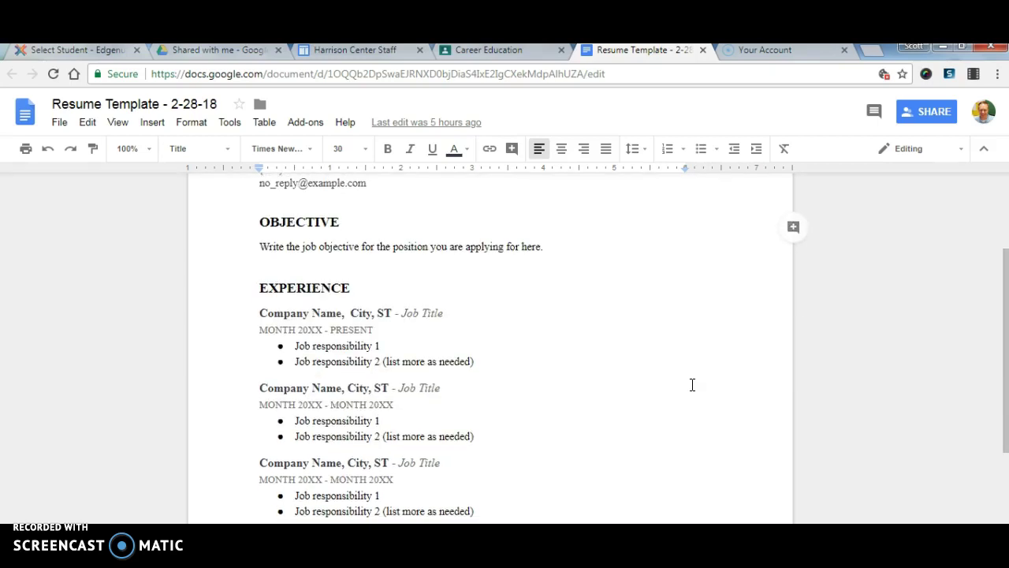
pyautogui.scroll(-2, 692, 384)
pyautogui.scroll(-1, 692, 384)
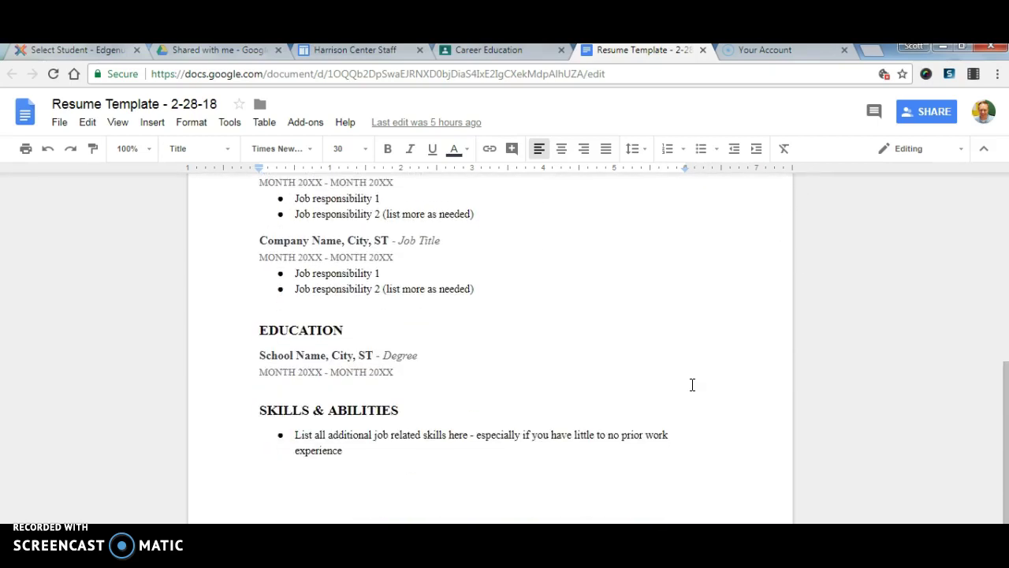
pyautogui.scroll(-1, 692, 384)
pyautogui.scroll(5, 692, 384)
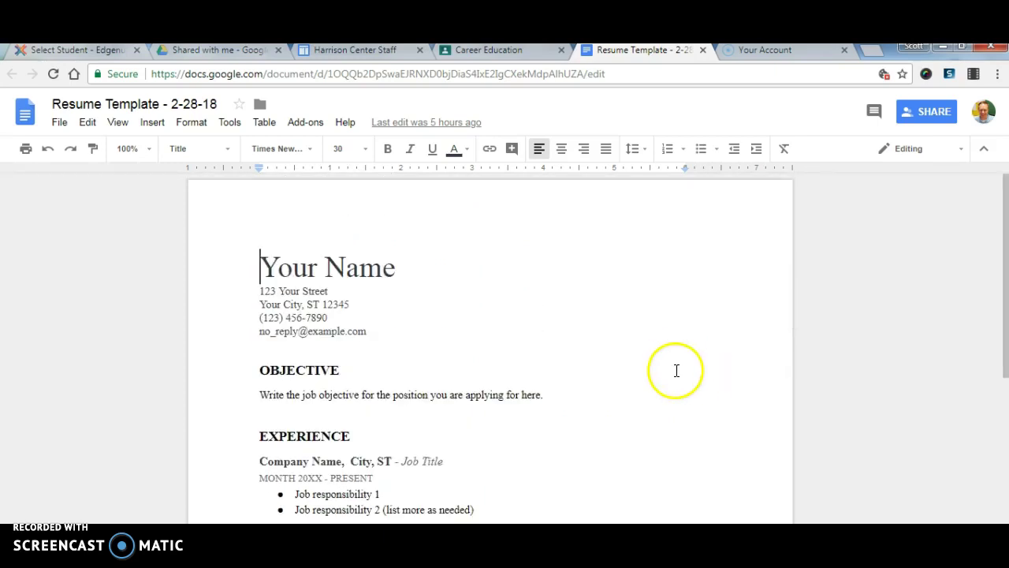
pyautogui.click(703, 49)
# Find the Budget Assignment post in the class stream and open its "Budget Assignment - rev. 2-23-2018" document
pyautogui.scroll(-3, 654, 398)
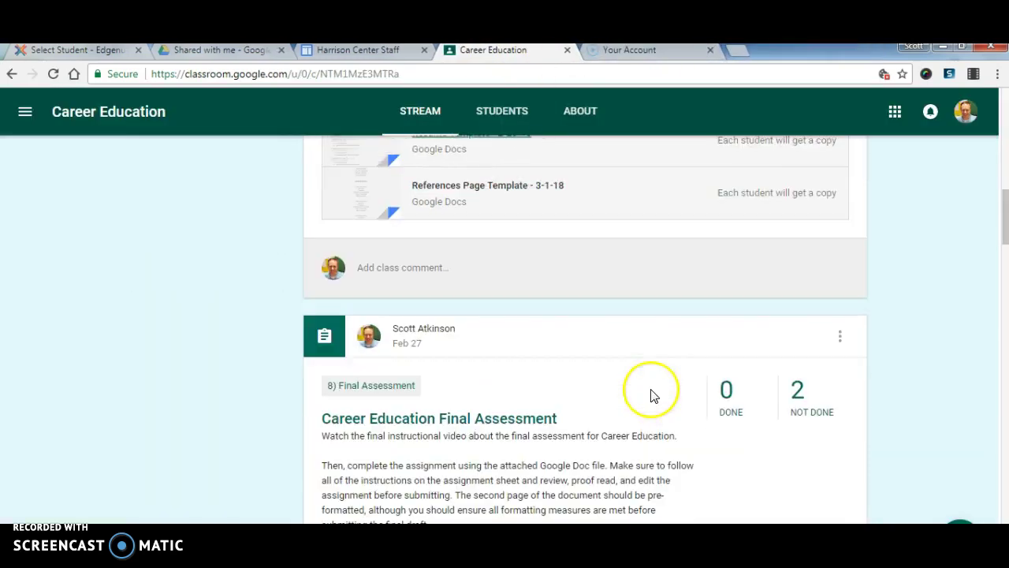
pyautogui.scroll(-10, 651, 395)
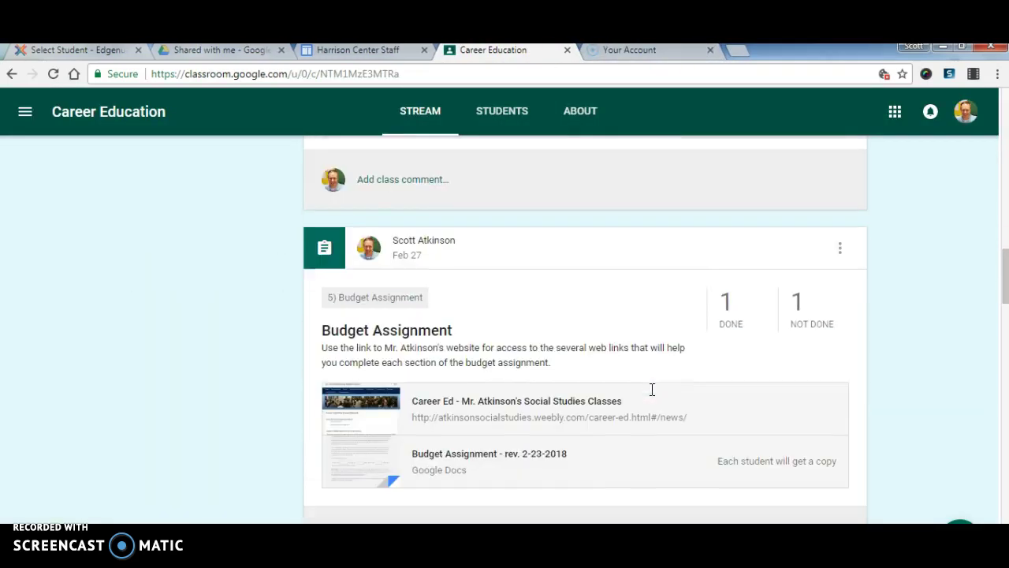
pyautogui.click(655, 360)
pyautogui.scroll(1, 657, 361)
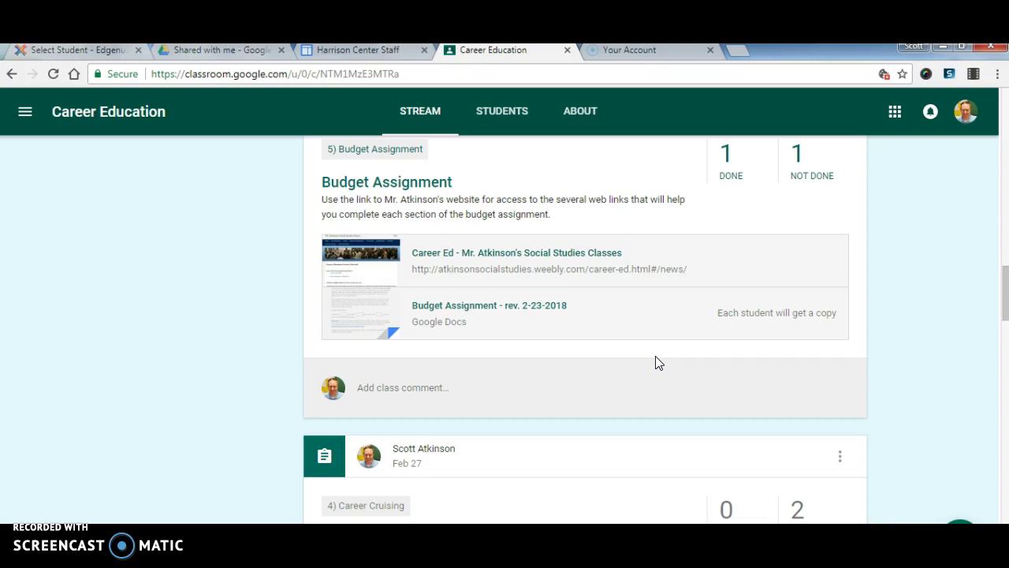
pyautogui.click(641, 386)
pyautogui.click(525, 310)
pyautogui.click(519, 310)
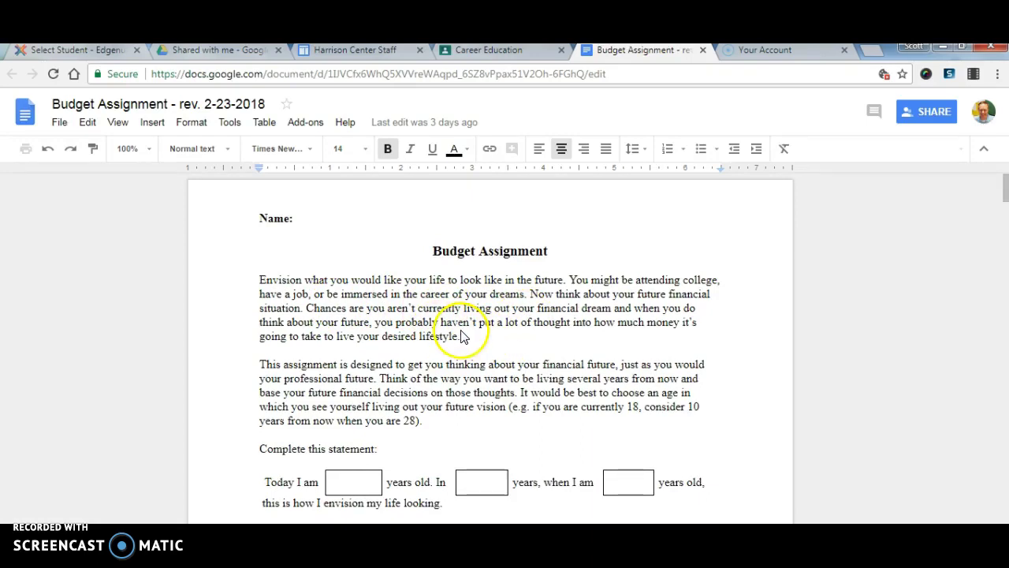
# Read the budget document's introduction and place the cursor in the empty box after "Today I am"
pyautogui.scroll(-2, 461, 331)
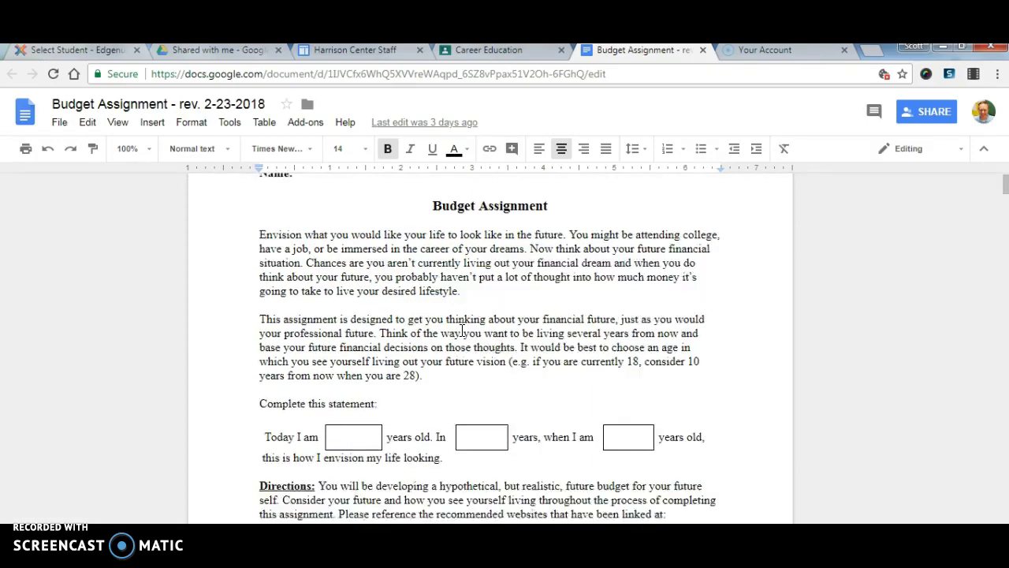
pyautogui.scroll(-2, 462, 329)
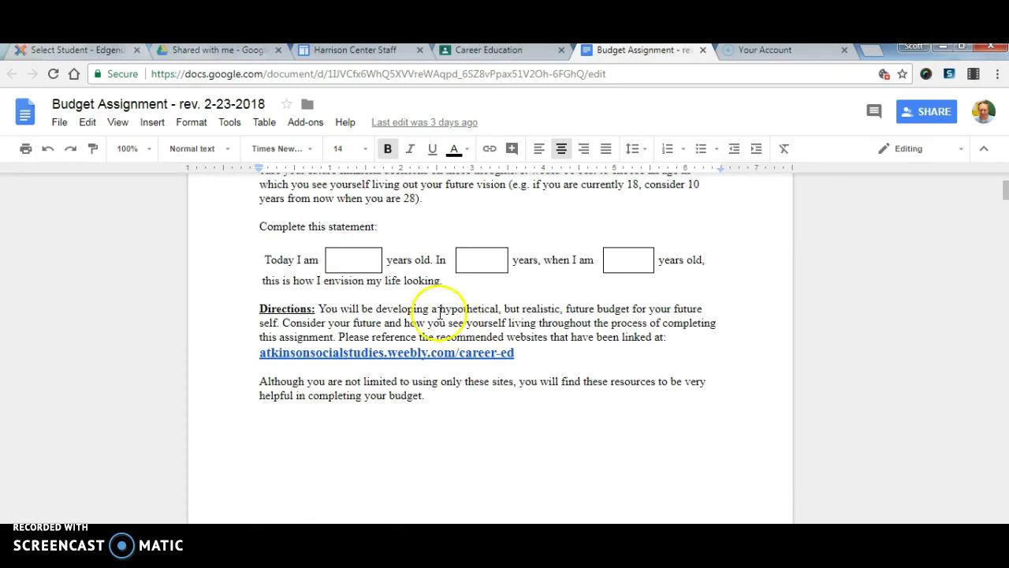
pyautogui.click(360, 262)
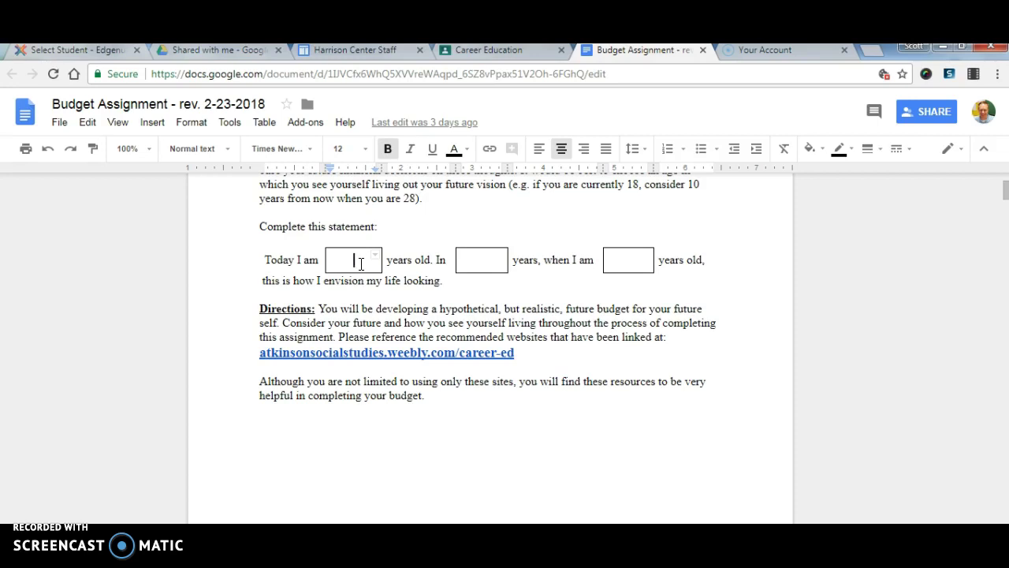
pyautogui.click(355, 259)
# Look through the family and housing sections, place the cursor in the "Other distinguishing features" box, and close the budget document
pyautogui.scroll(-10, 415, 359)
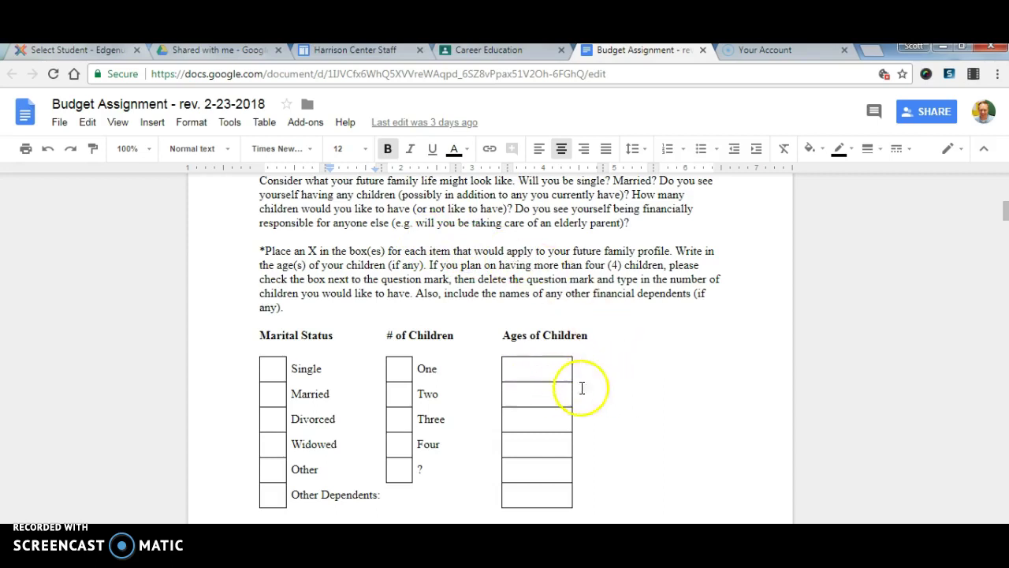
pyautogui.scroll(-10, 631, 381)
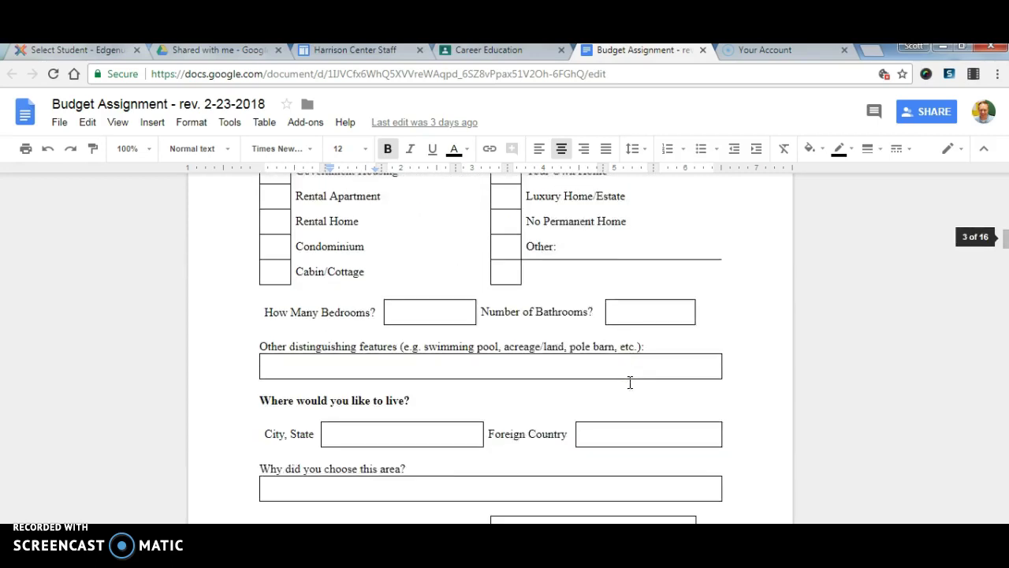
pyautogui.scroll(-3, 580, 360)
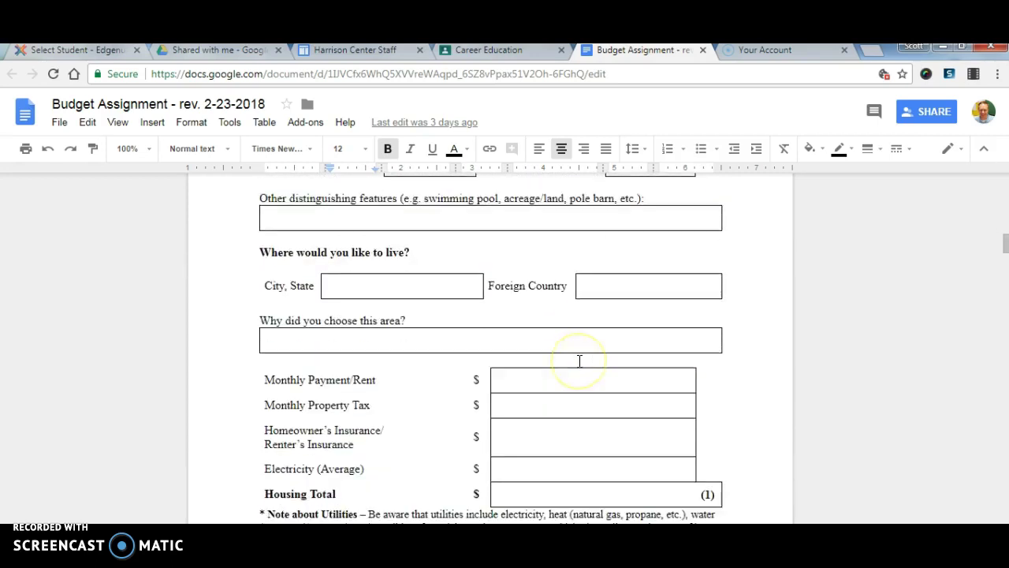
pyautogui.scroll(1, 580, 361)
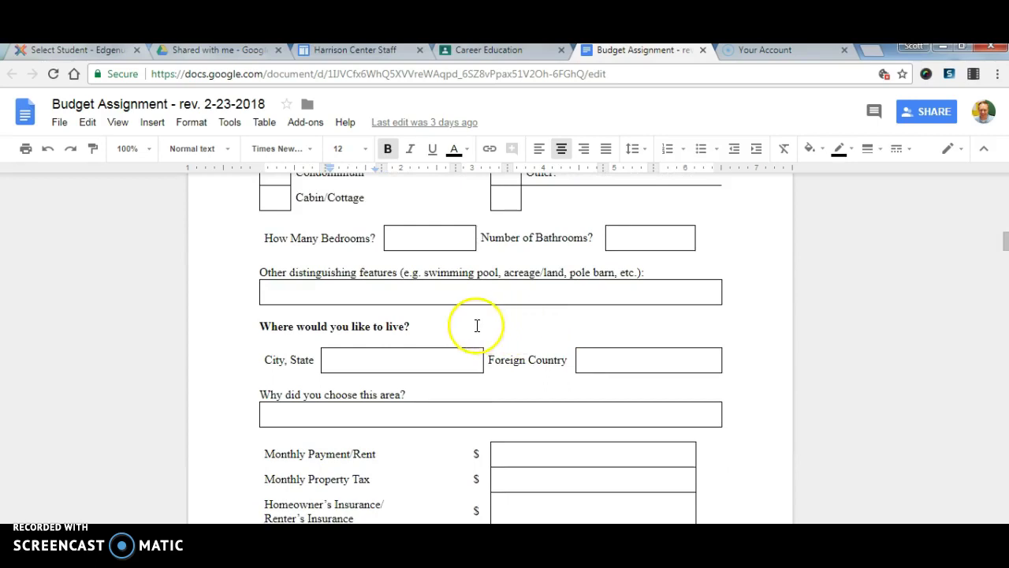
pyautogui.click(312, 297)
pyautogui.click(306, 298)
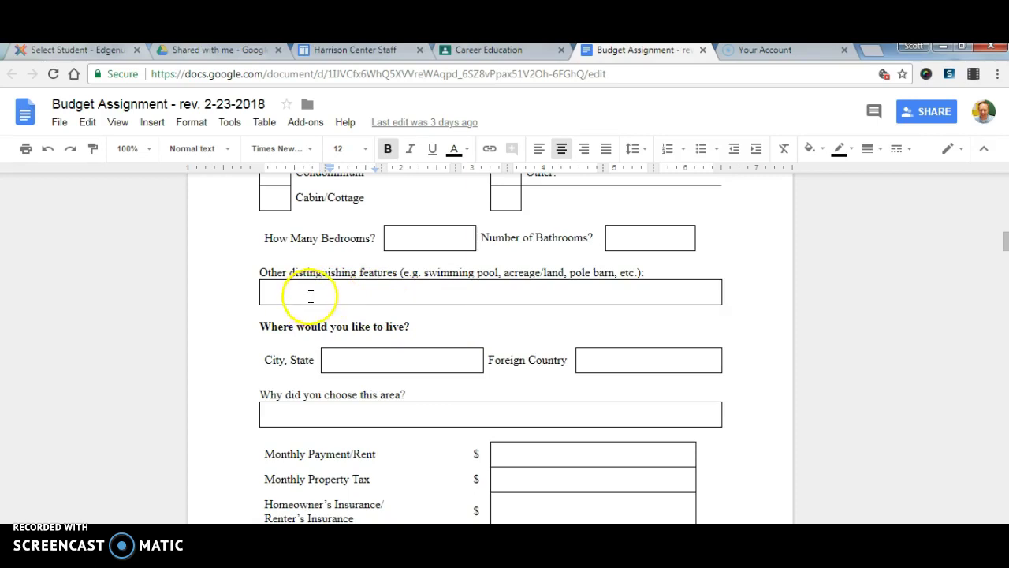
pyautogui.click(362, 294)
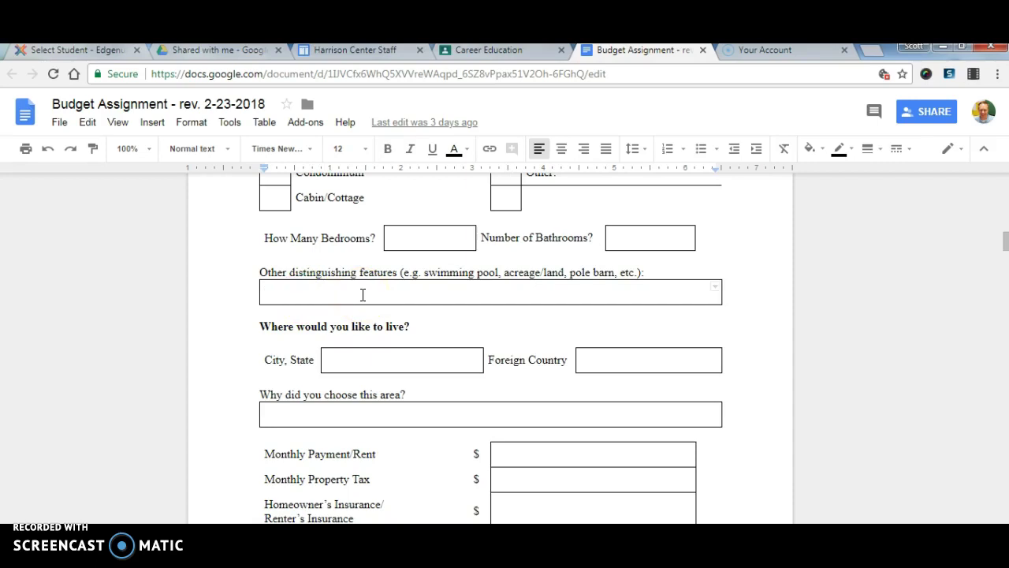
pyautogui.click(369, 293)
pyautogui.click(378, 293)
pyautogui.click(385, 293)
pyautogui.click(410, 291)
pyautogui.scroll(-1, 747, 322)
pyautogui.scroll(-1, 746, 322)
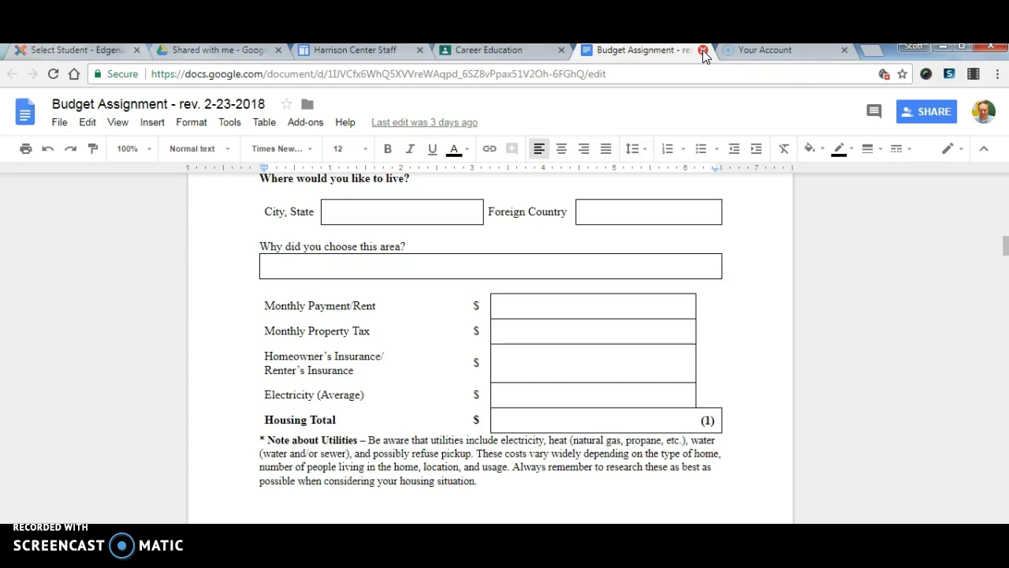
pyautogui.click(703, 50)
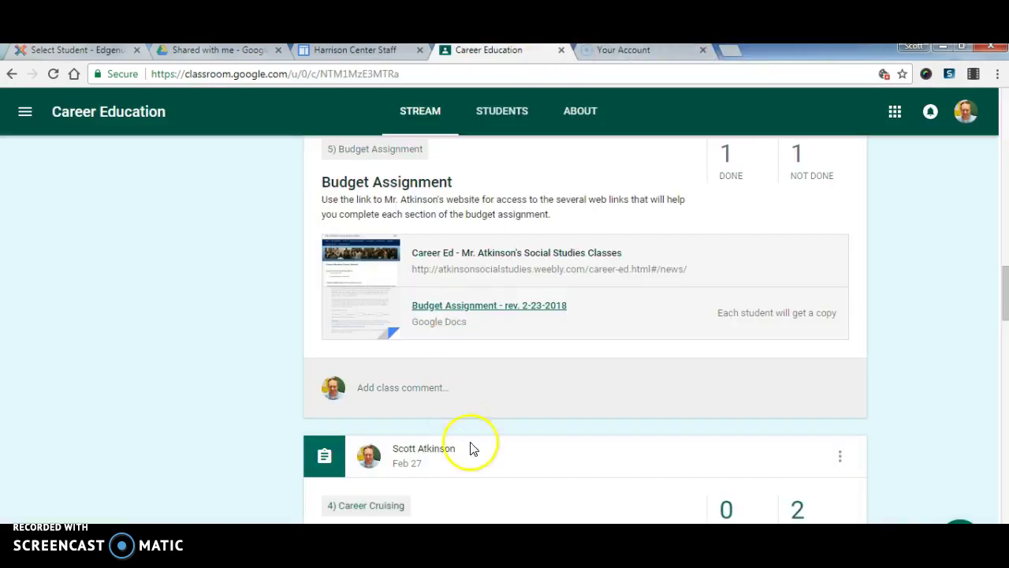
# Review the Career Cruising, Getting Started and Goal Setting posts in the class stream, and return to the Portfolio Project post
pyautogui.scroll(-3, 583, 375)
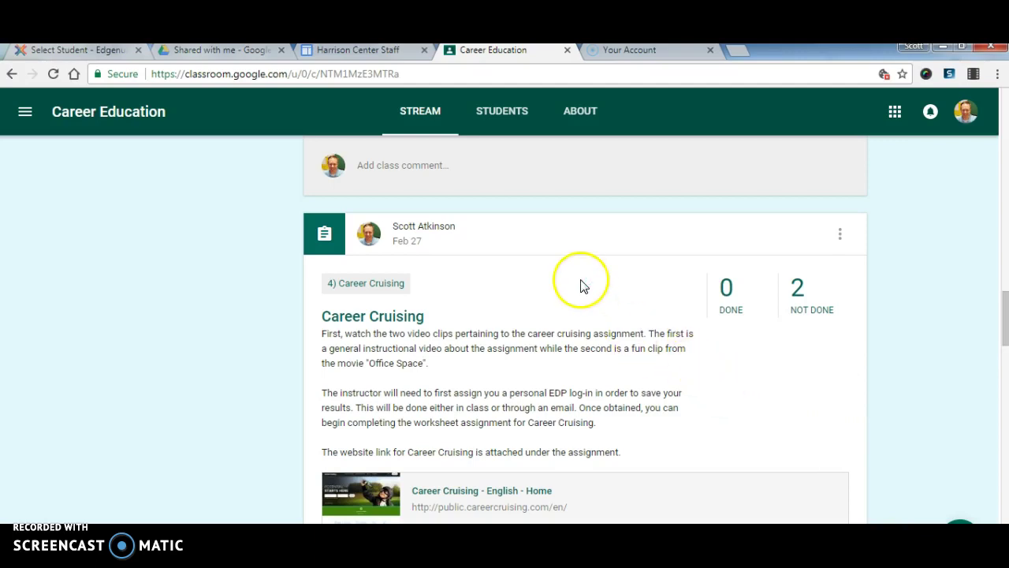
pyautogui.scroll(-1, 580, 285)
pyautogui.scroll(-7, 580, 285)
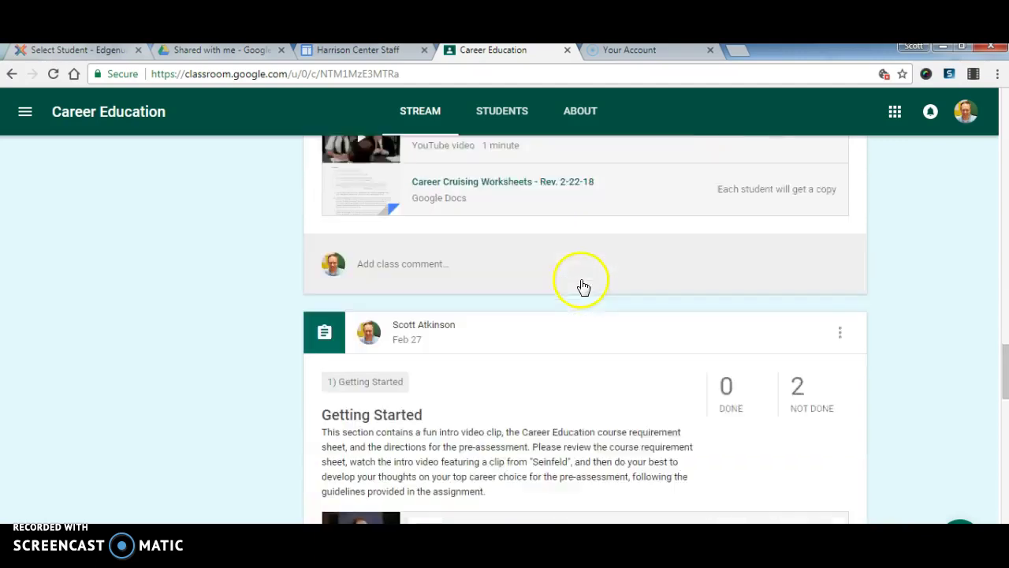
pyautogui.scroll(-2, 580, 285)
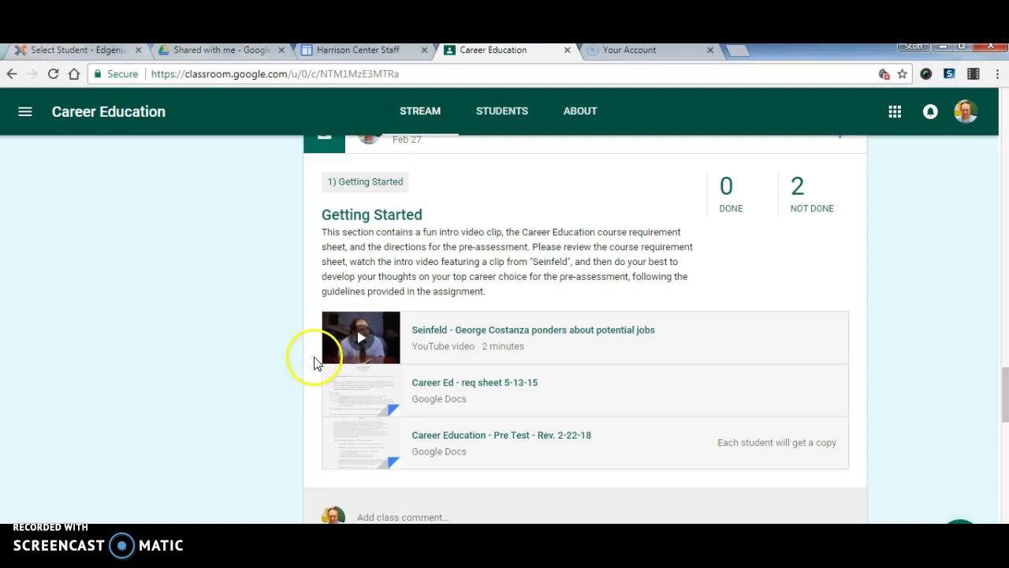
pyautogui.scroll(-2, 308, 331)
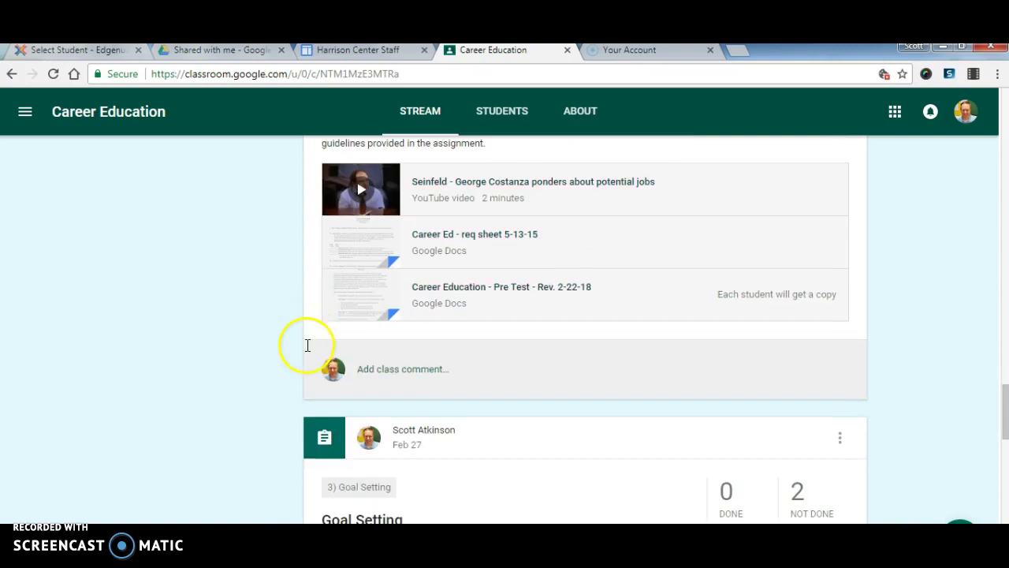
pyautogui.scroll(-2, 307, 412)
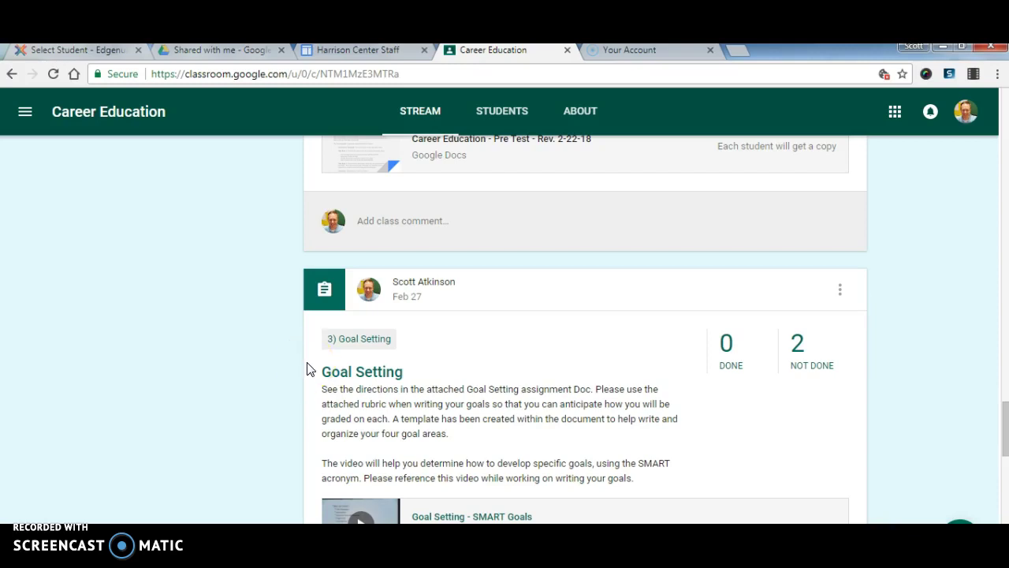
pyautogui.scroll(-2, 308, 371)
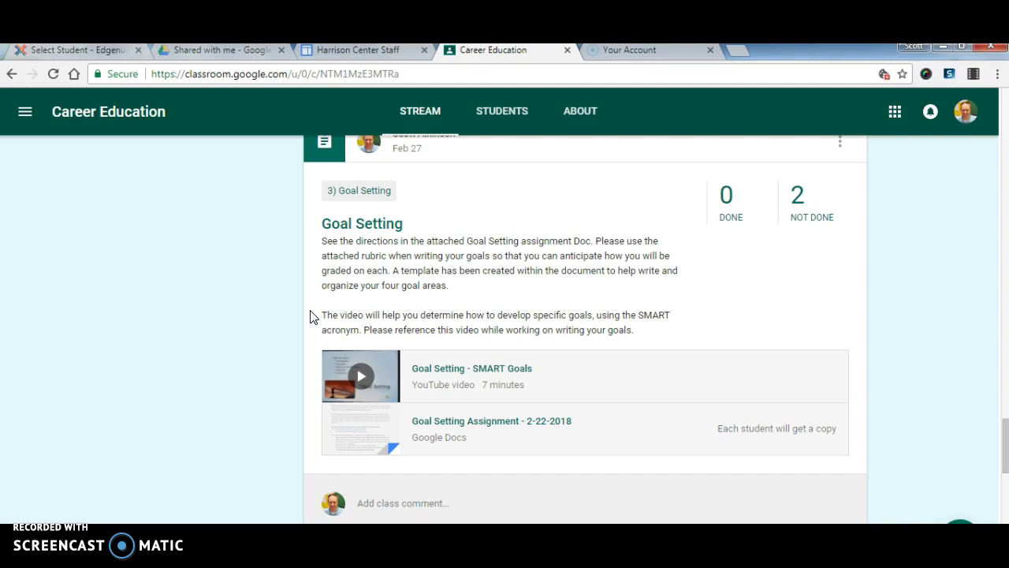
pyautogui.scroll(20, 310, 316)
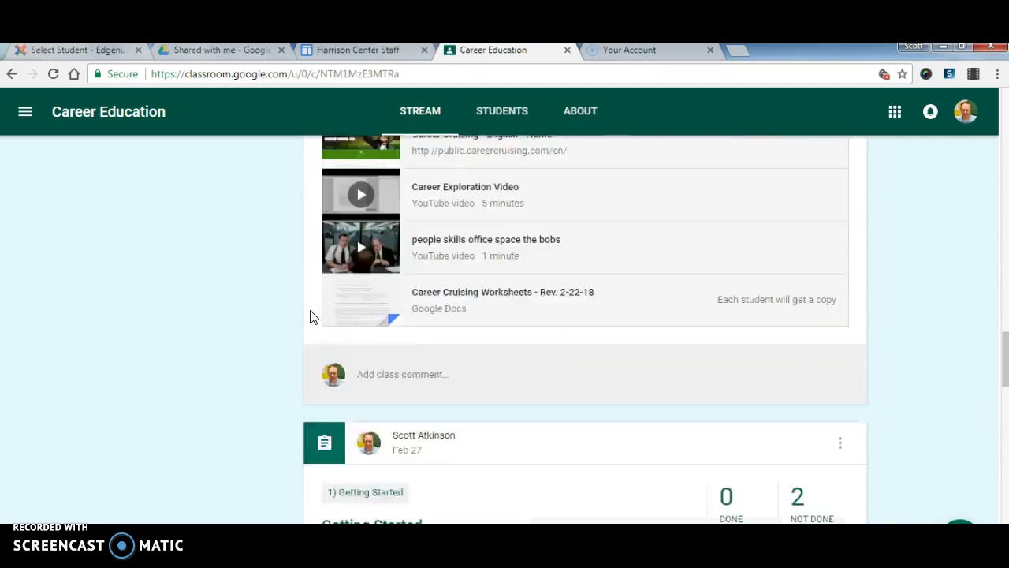
pyautogui.scroll(10, 310, 316)
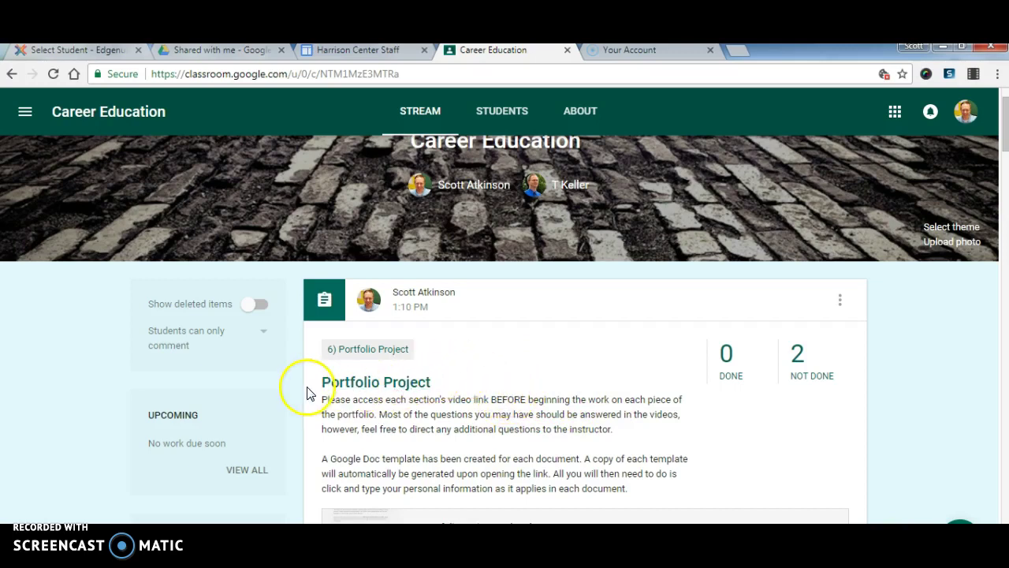
pyautogui.scroll(-1, 309, 401)
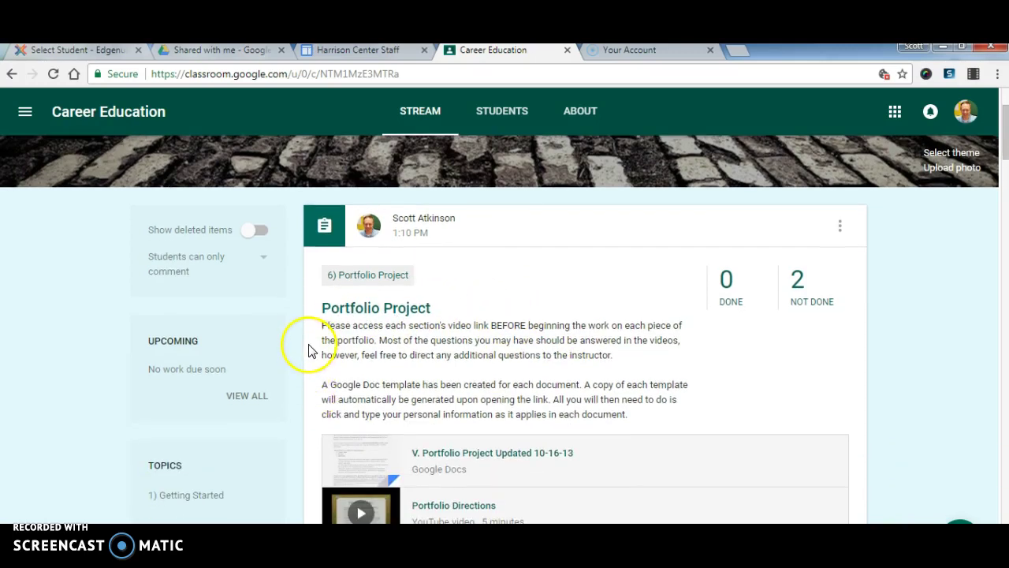